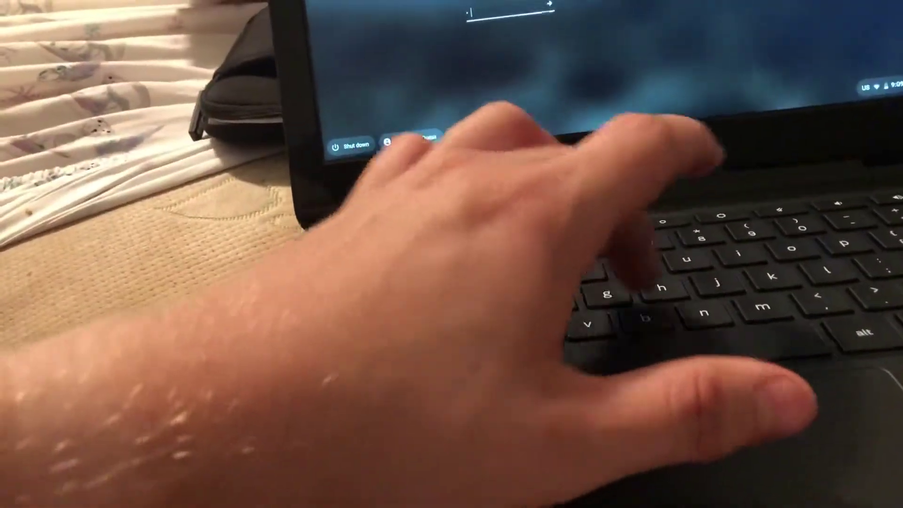
type("***")
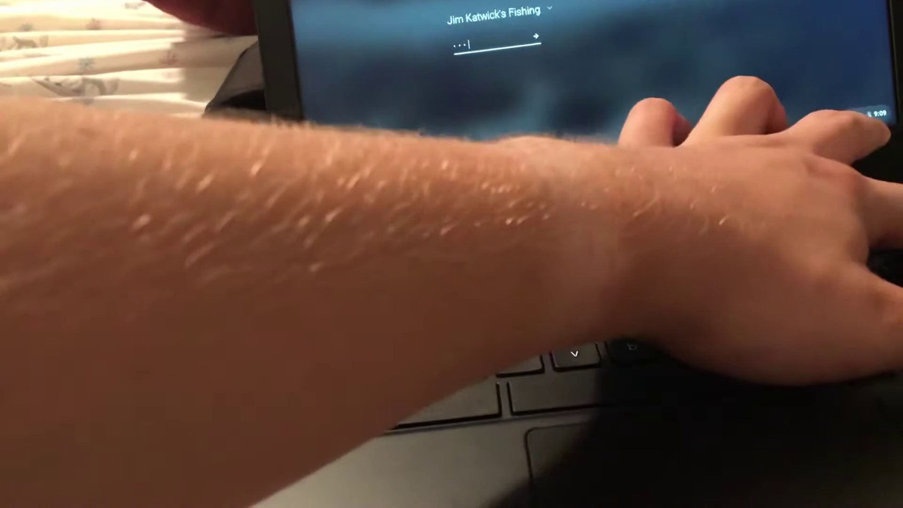
type("*****")
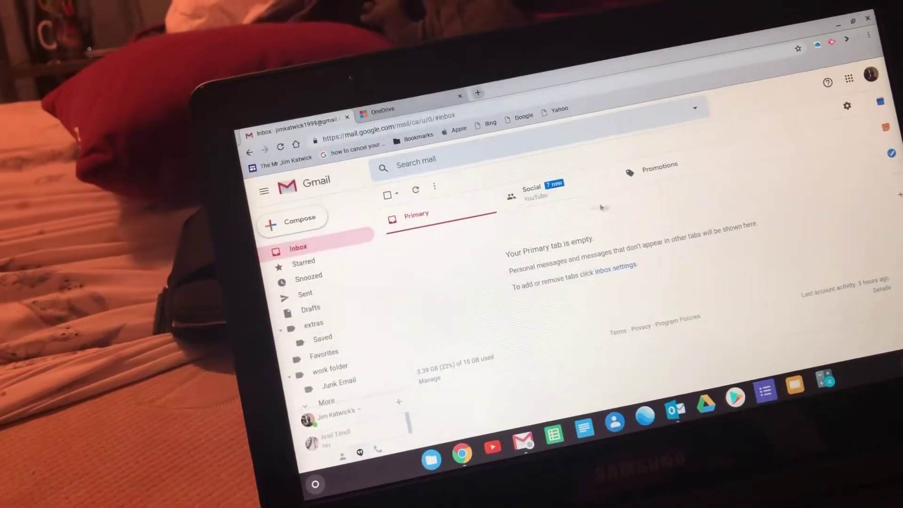
Minimize the Gmail browser window to reveal the empty desktop and shelf.
left_click(834, 26)
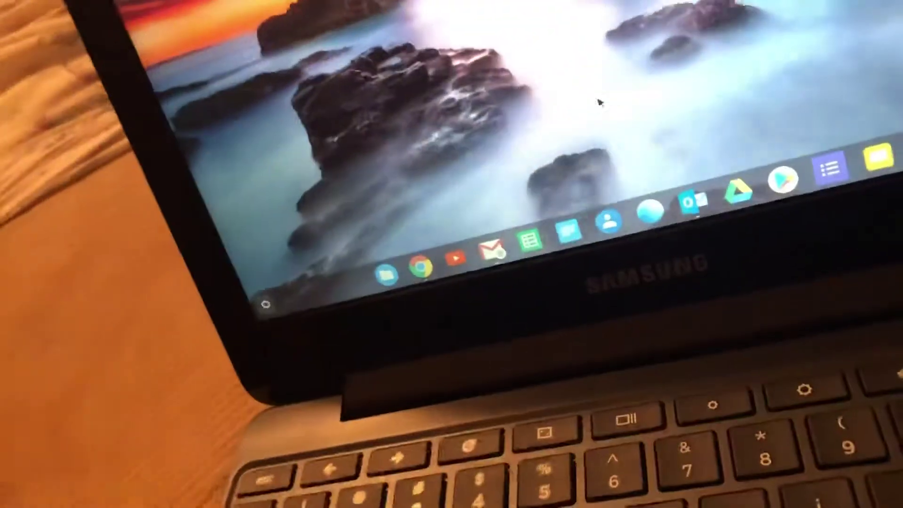
left_click(280, 276)
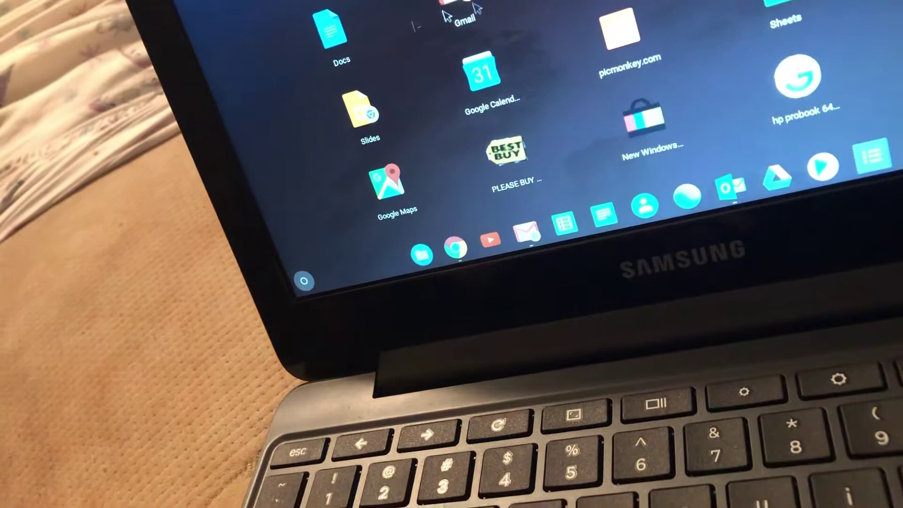
left_click(453, 11)
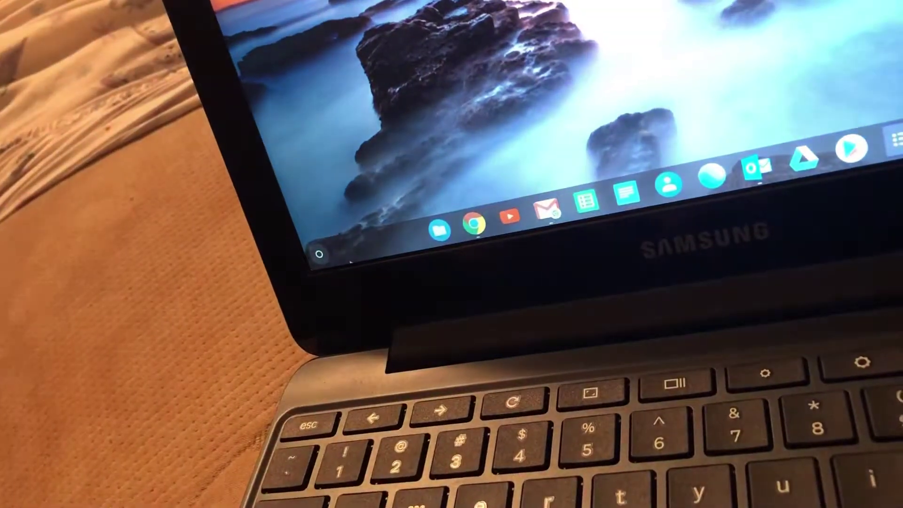
left_click(318, 266)
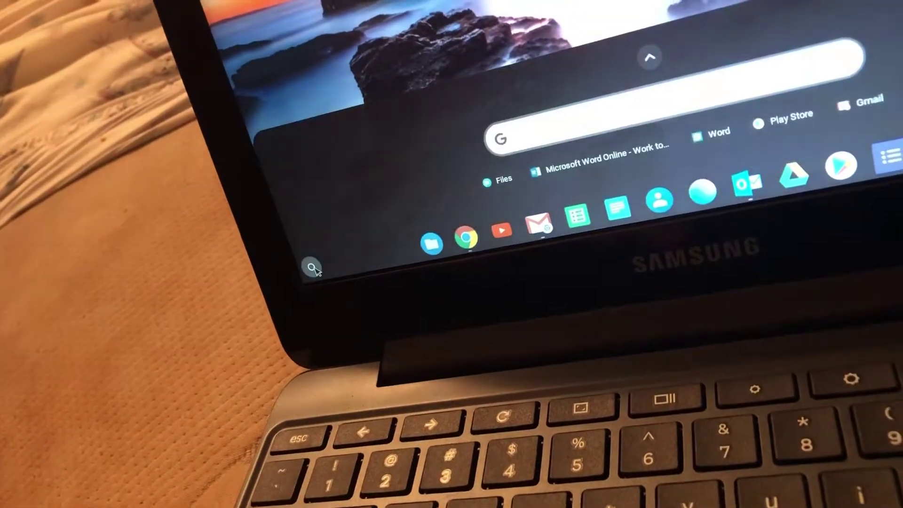
left_click(433, 189)
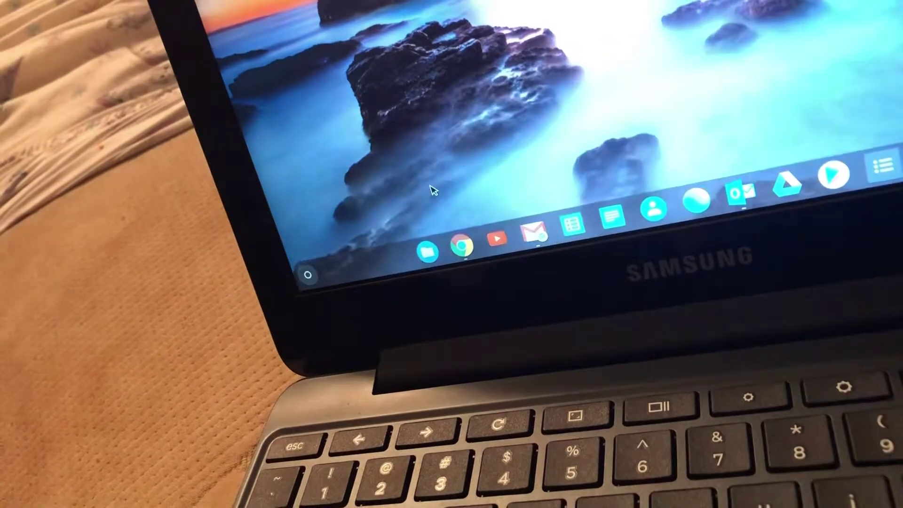
left_click(310, 268)
left_click(403, 216)
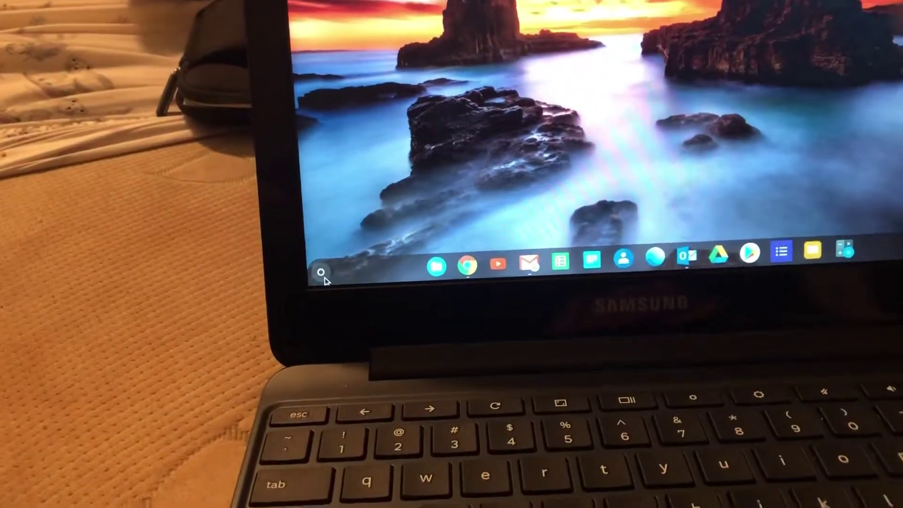
left_click(321, 274)
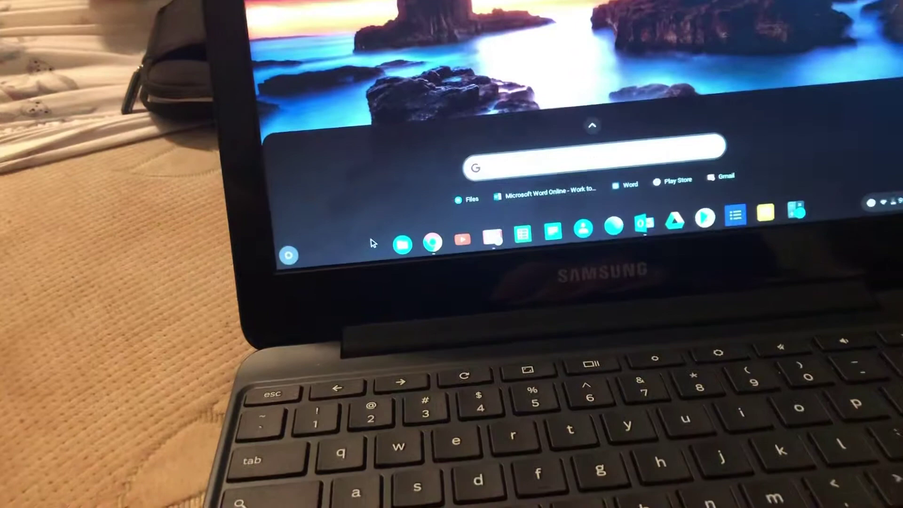
scroll(372, 244, "up", 2)
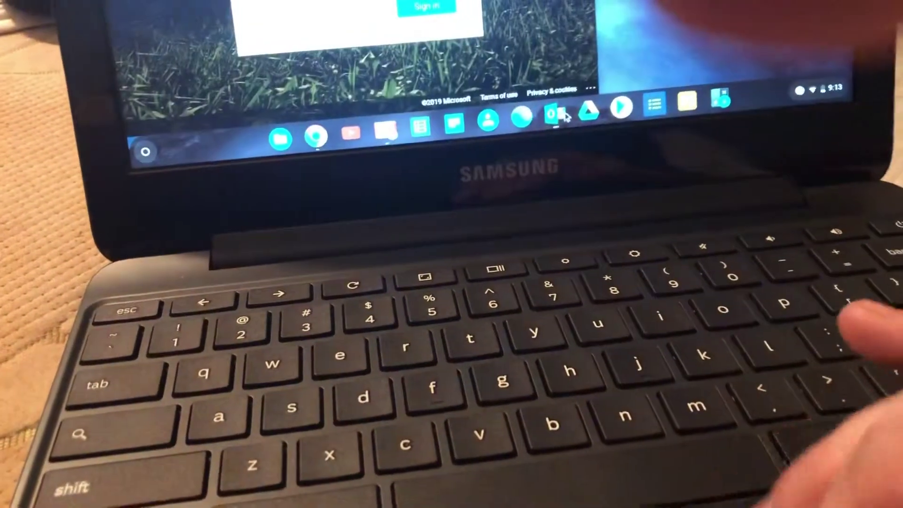
key("alt+Tab")
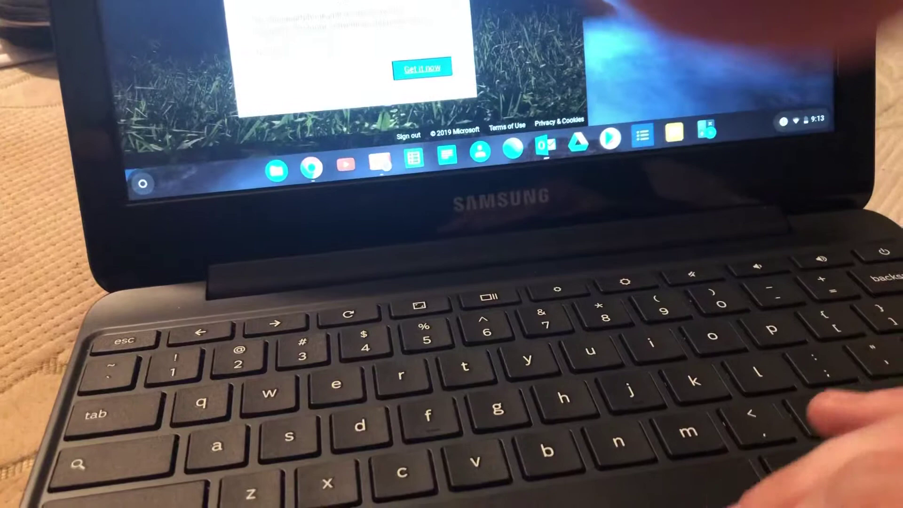